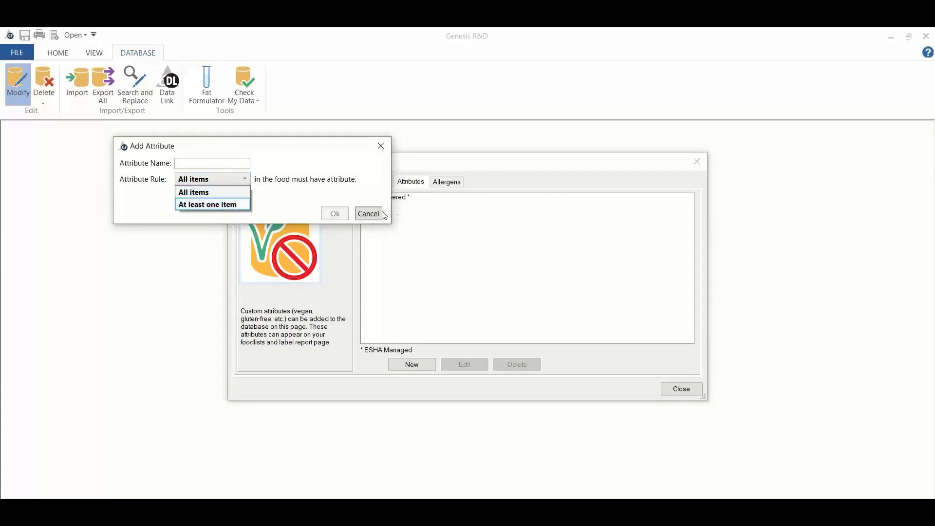
Step: Cancel adding a new attribute and bring up the start of the database's group list
{"action": "left_click", "coordinate": [388, 154]}
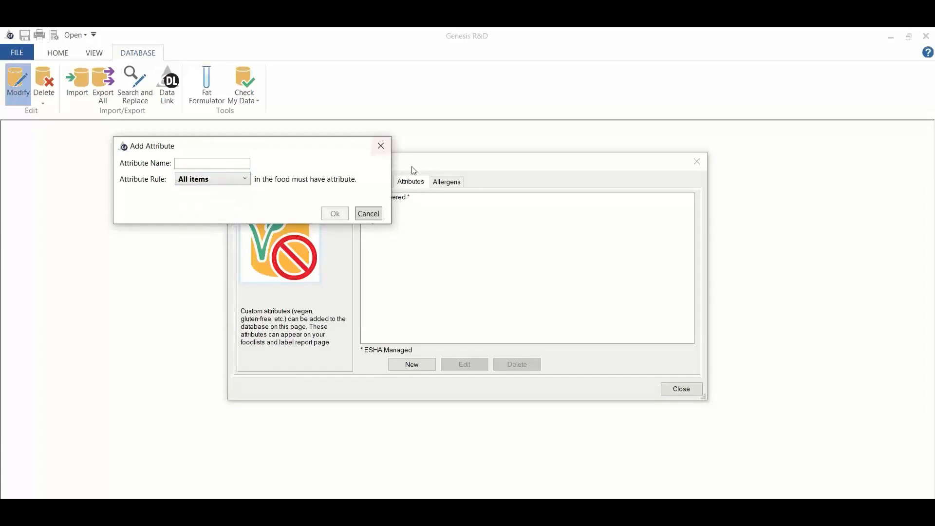
{"action": "left_click", "coordinate": [369, 213]}
{"action": "left_click", "coordinate": [374, 187]}
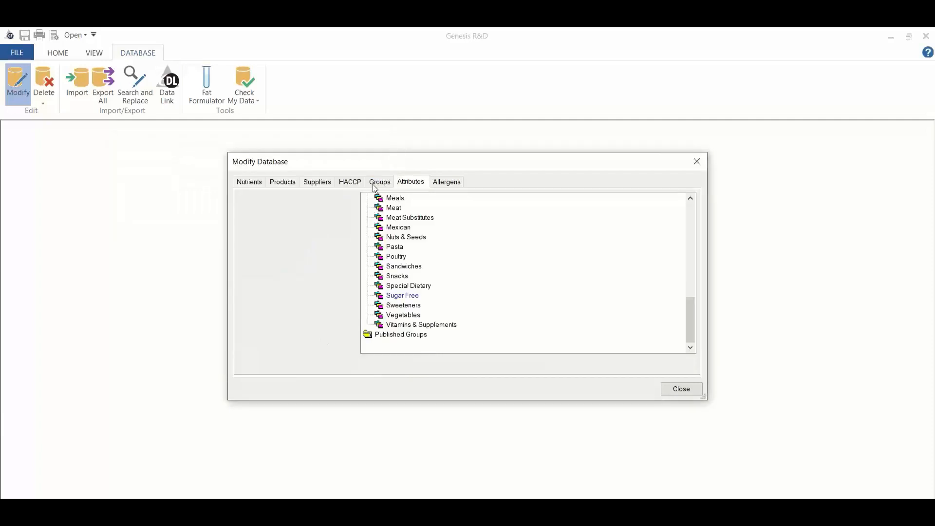
{"action": "scroll", "coordinate": [482, 258], "scroll_direction": "up", "scroll_amount": 10}
{"action": "scroll", "coordinate": [486, 259], "scroll_direction": "up", "scroll_amount": 2}
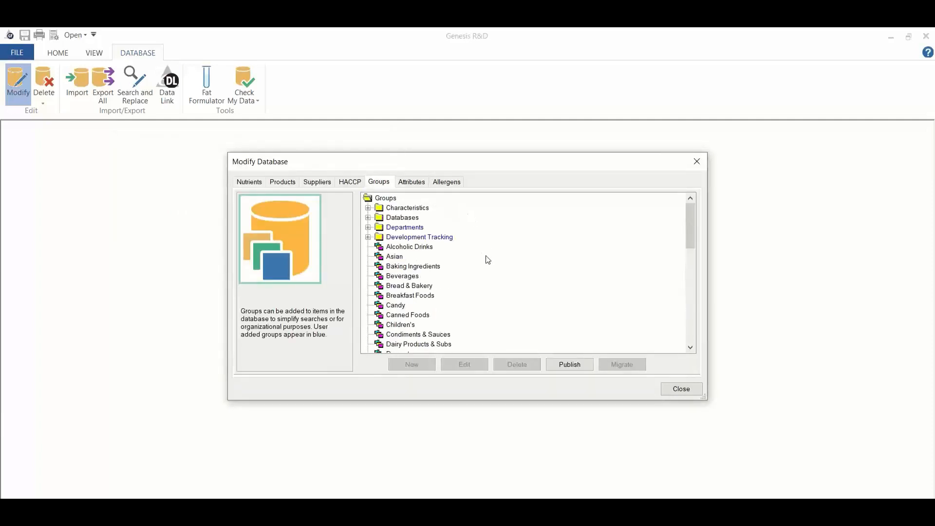
Step: Create a new group named "Dairy Free Cheese" directly under Groups, and close the database editor
{"action": "left_click", "coordinate": [388, 198]}
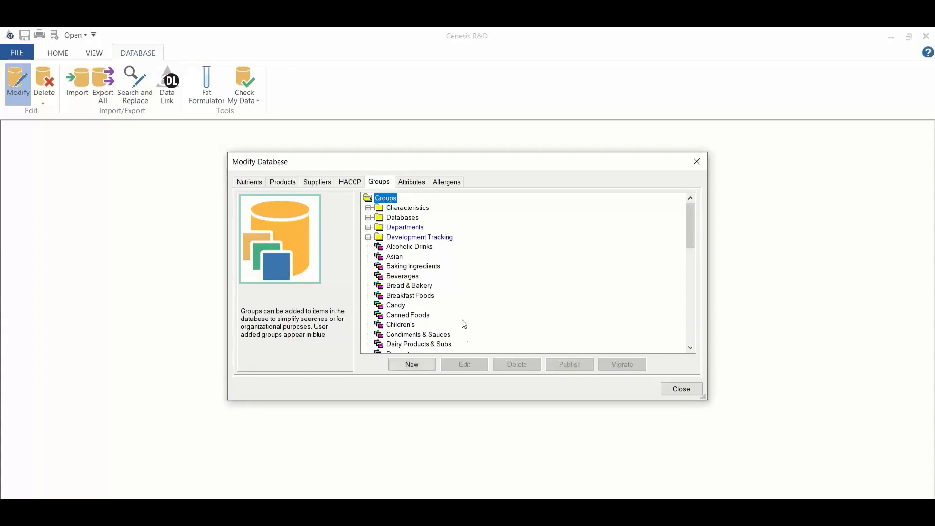
{"action": "left_click", "coordinate": [412, 364]}
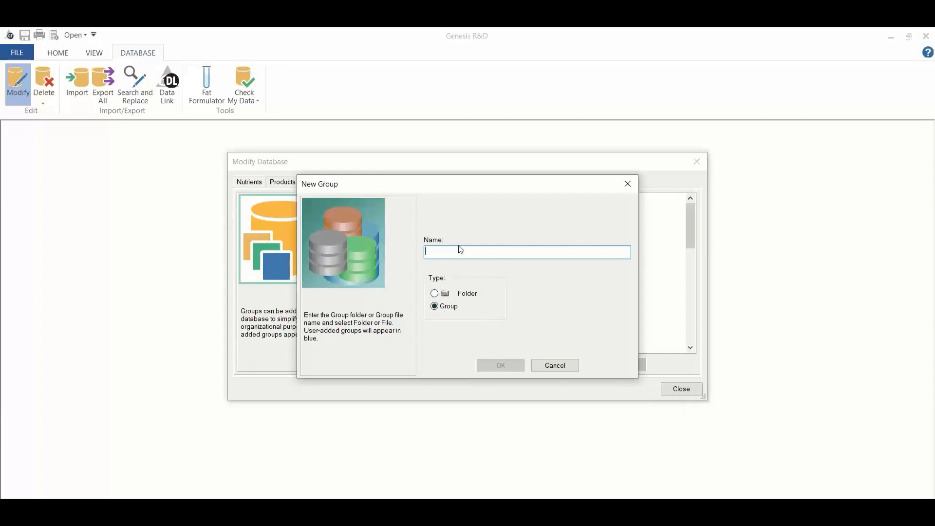
{"action": "type", "text": "Dairy"}
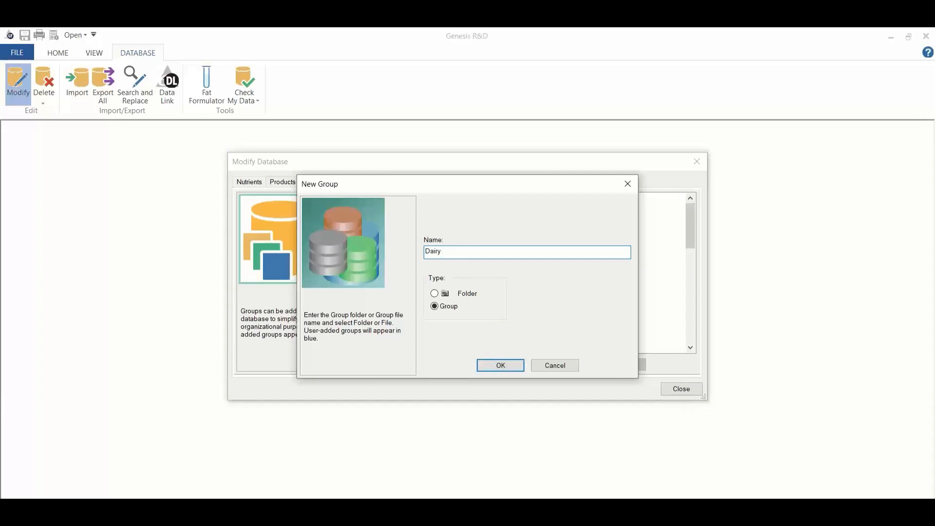
{"action": "type", "text": " D"}
{"action": "type", "text": "r"}
{"action": "key", "text": "BackSpace"}
{"action": "key", "text": "BackSpace"}
{"action": "type", "text": "Free Cheese"}
{"action": "left_click", "coordinate": [501, 364]}
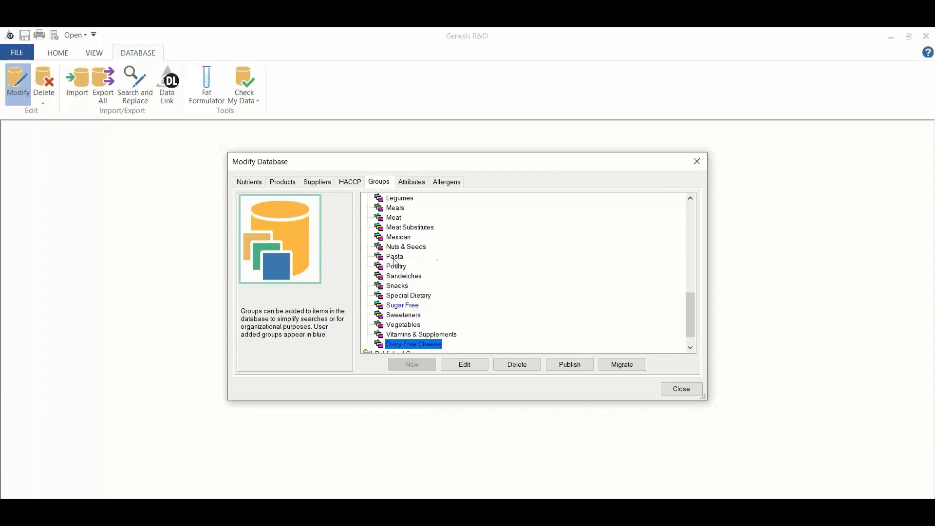
{"action": "left_click", "coordinate": [696, 161]}
Step: Search the ingredients for "strawberry flavor" and open 20210915 Flavor Strawberry Acme 01234A
{"action": "left_click", "coordinate": [55, 53]}
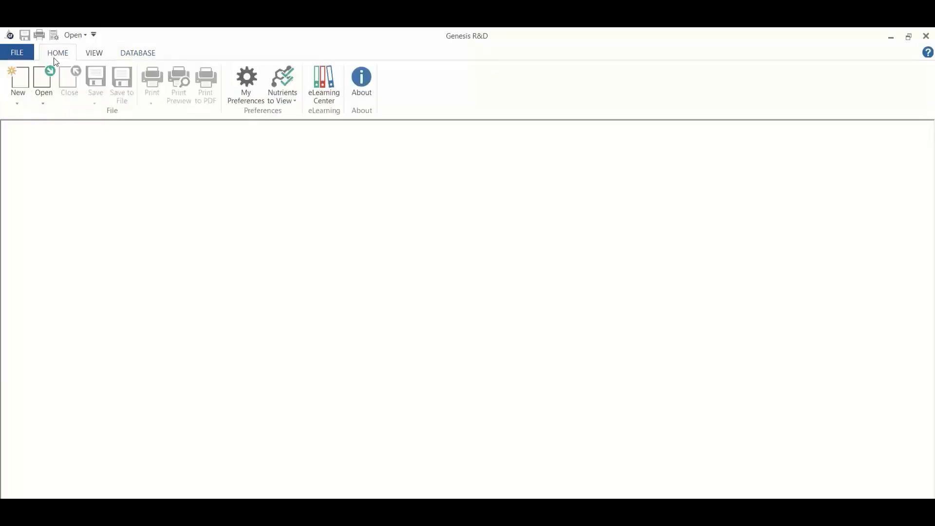
{"action": "left_click", "coordinate": [42, 95]}
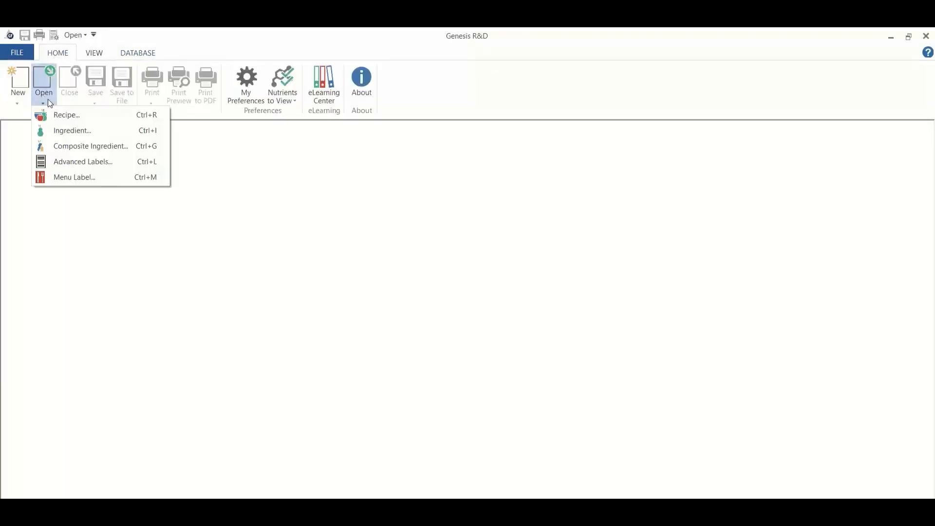
{"action": "left_click", "coordinate": [68, 130]}
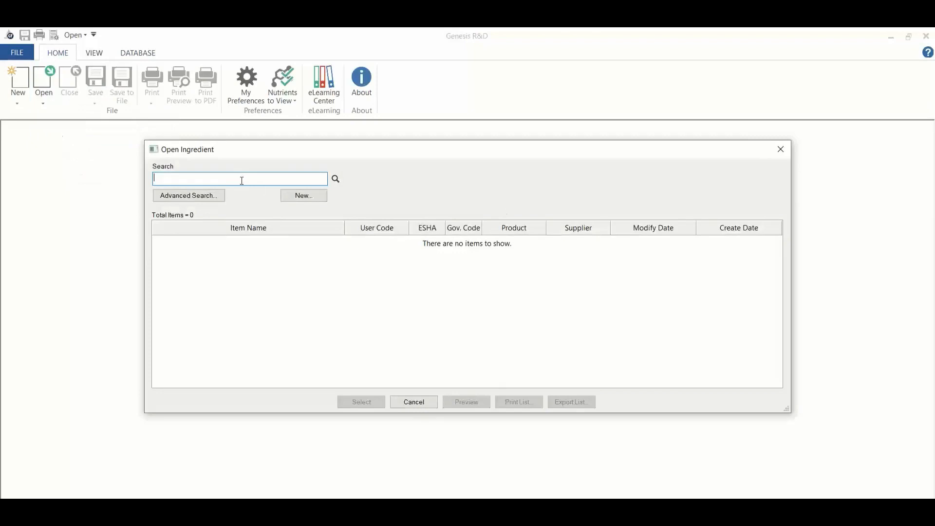
{"action": "type", "text": "strawberry flavor"}
{"action": "key", "text": "Return"}
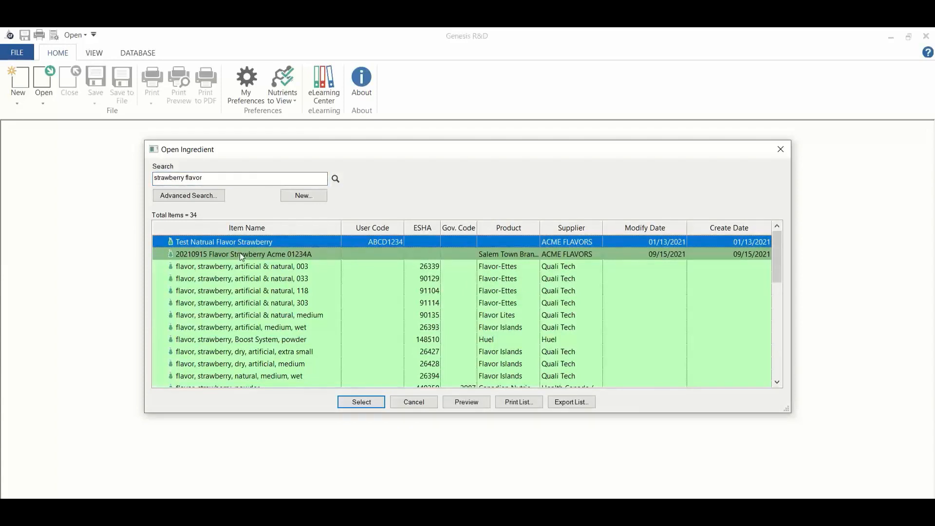
{"action": "left_click", "coordinate": [238, 255]}
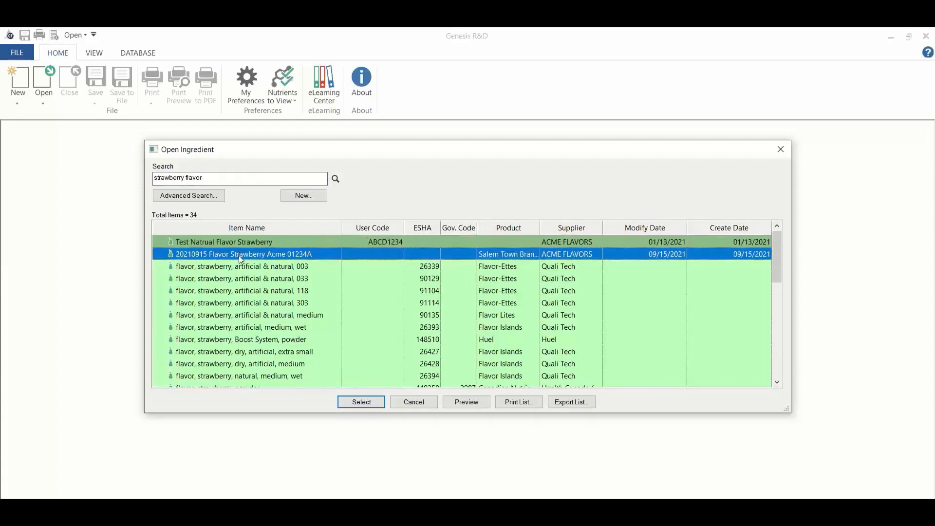
{"action": "double_click", "coordinate": [239, 255]}
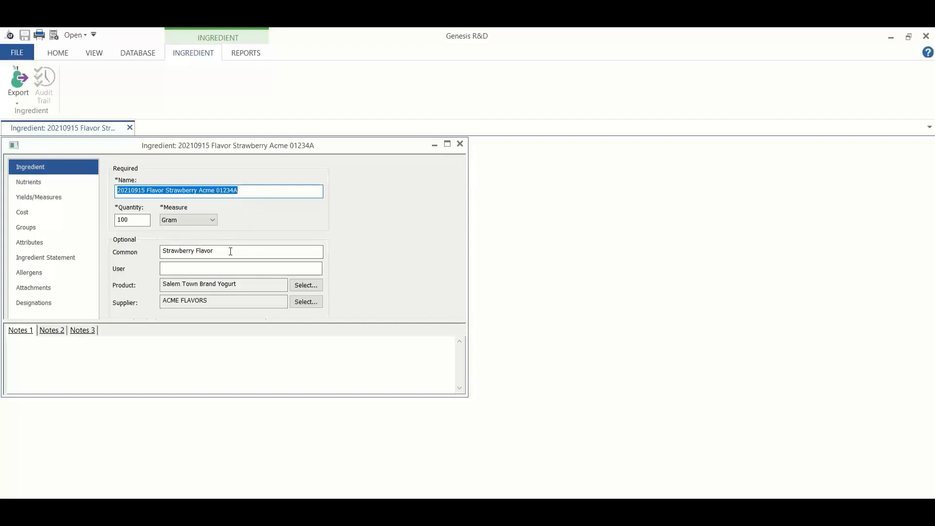
Step: Review the strawberry flavor ingredient's optional details, attached documents and attribute qualifications
{"action": "left_click", "coordinate": [183, 267]}
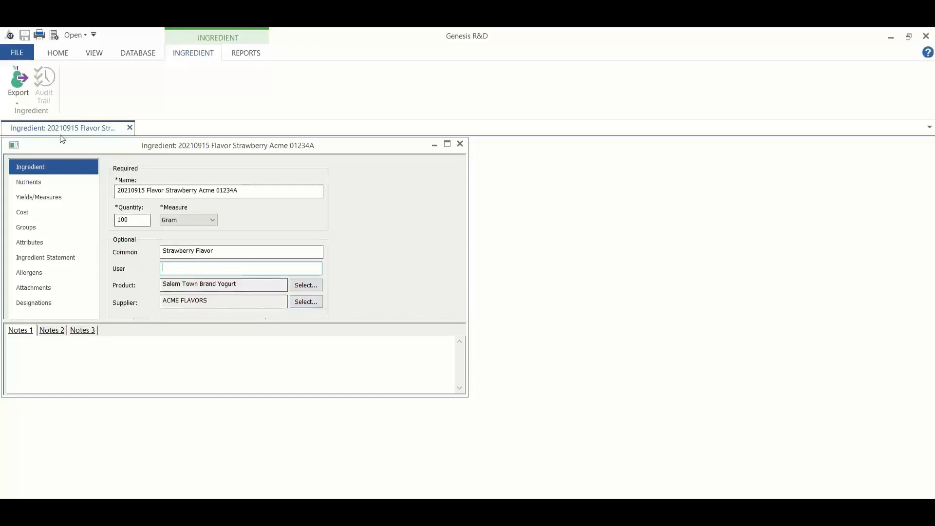
{"action": "left_click", "coordinate": [62, 288]}
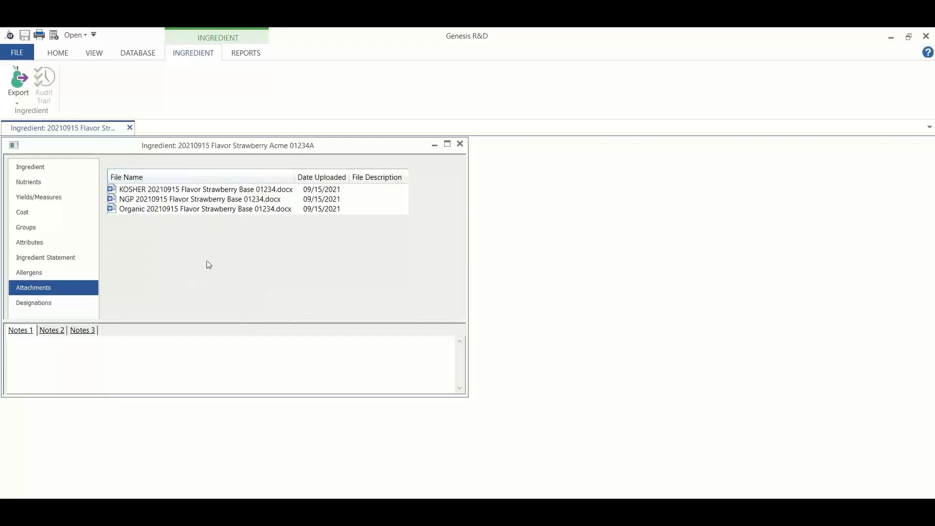
{"action": "left_click", "coordinate": [51, 243]}
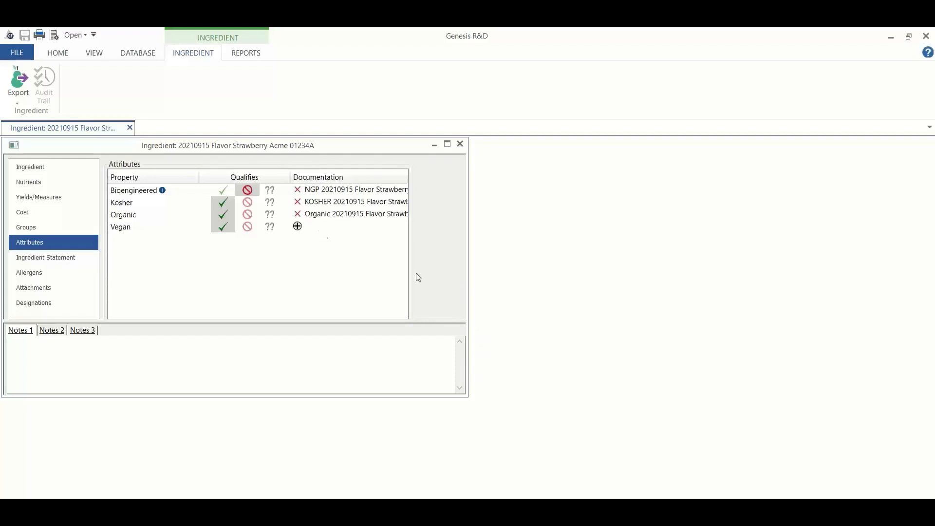
Step: Expand the ingredient's Departments, Development Tracking and Plant groups, and assign it to the Research department
{"action": "left_click", "coordinate": [68, 227]}
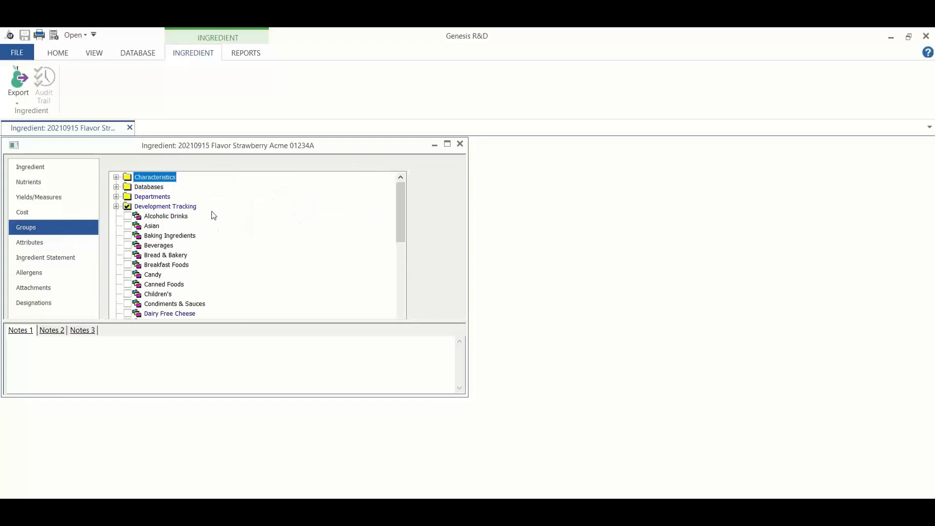
{"action": "left_click", "coordinate": [116, 197]}
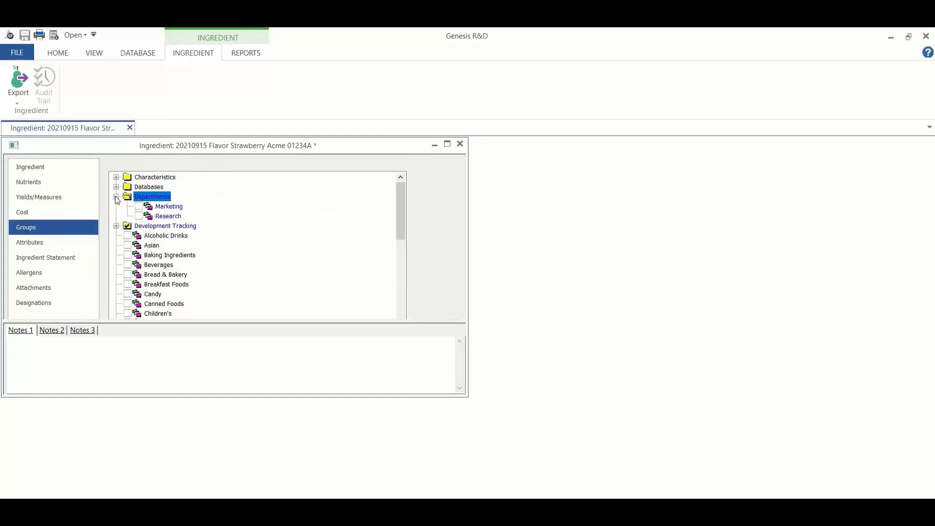
{"action": "left_click", "coordinate": [117, 226]}
{"action": "scroll", "coordinate": [242, 231], "scroll_direction": "down", "scroll_amount": 1}
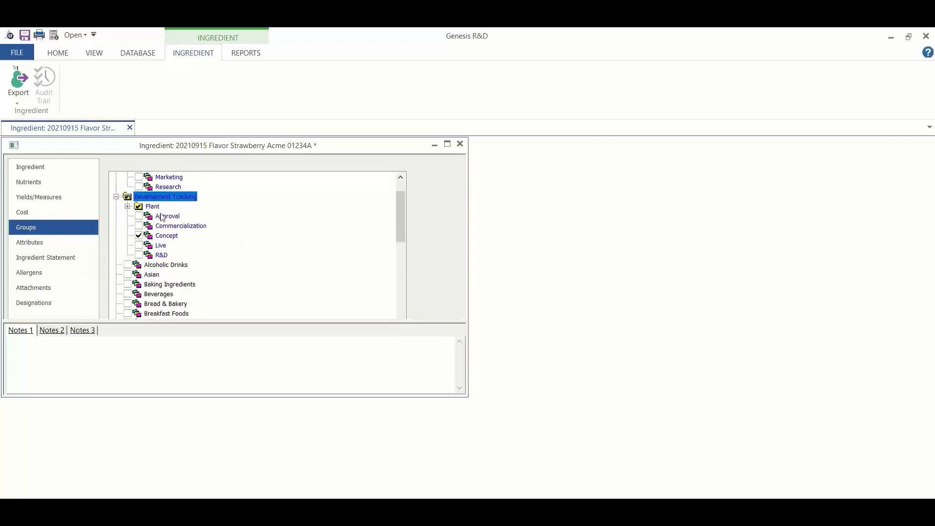
{"action": "left_click", "coordinate": [127, 206]}
{"action": "scroll", "coordinate": [244, 225], "scroll_direction": "up", "scroll_amount": 1}
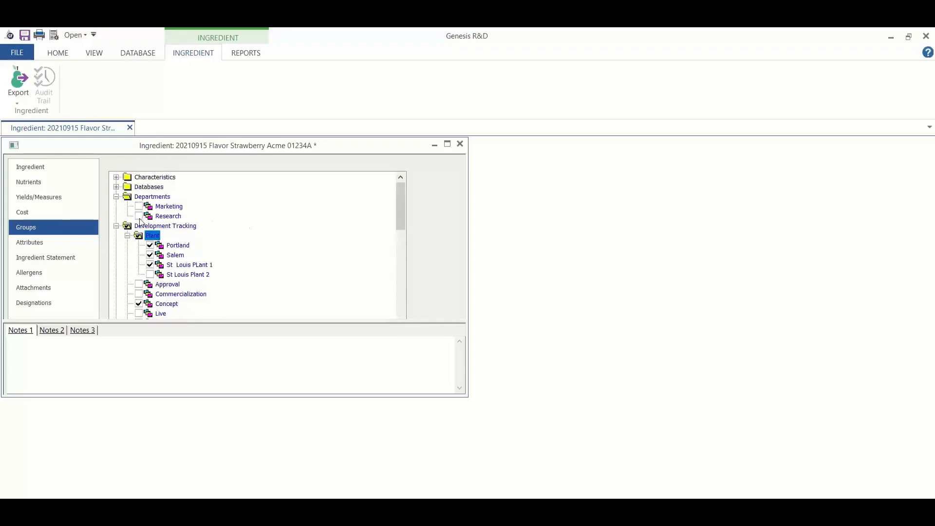
{"action": "left_click", "coordinate": [166, 216]}
Step: Assign the ingredient to R&D instead of Concept under Development Tracking, and check its remaining group assignments
{"action": "scroll", "coordinate": [229, 208], "scroll_direction": "down", "scroll_amount": 2}
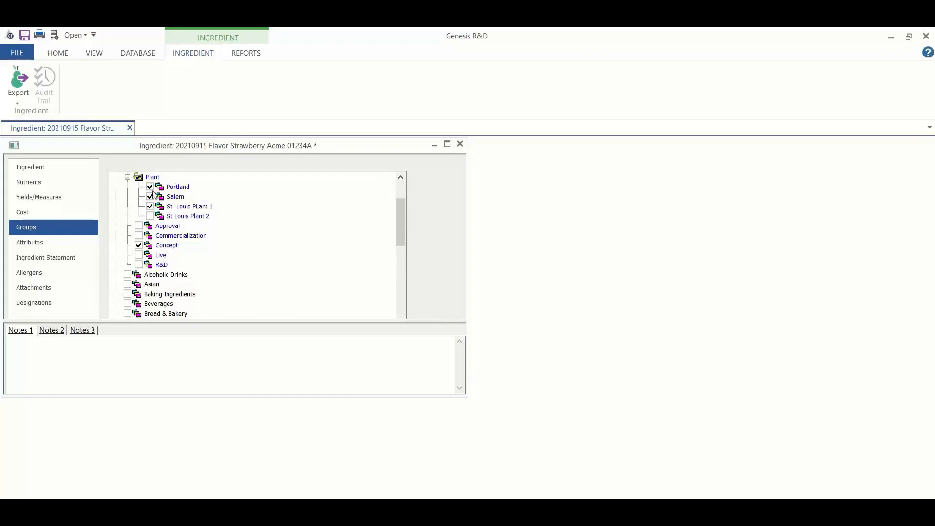
{"action": "left_click", "coordinate": [140, 265]}
{"action": "left_click", "coordinate": [140, 246]}
{"action": "scroll", "coordinate": [302, 220], "scroll_direction": "down", "scroll_amount": 8}
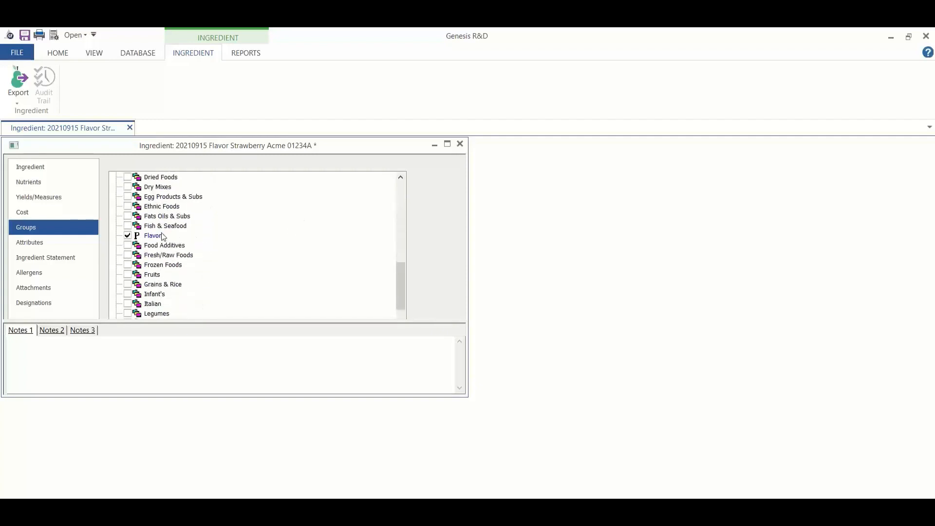
{"action": "scroll", "coordinate": [237, 225], "scroll_direction": "down", "scroll_amount": 4}
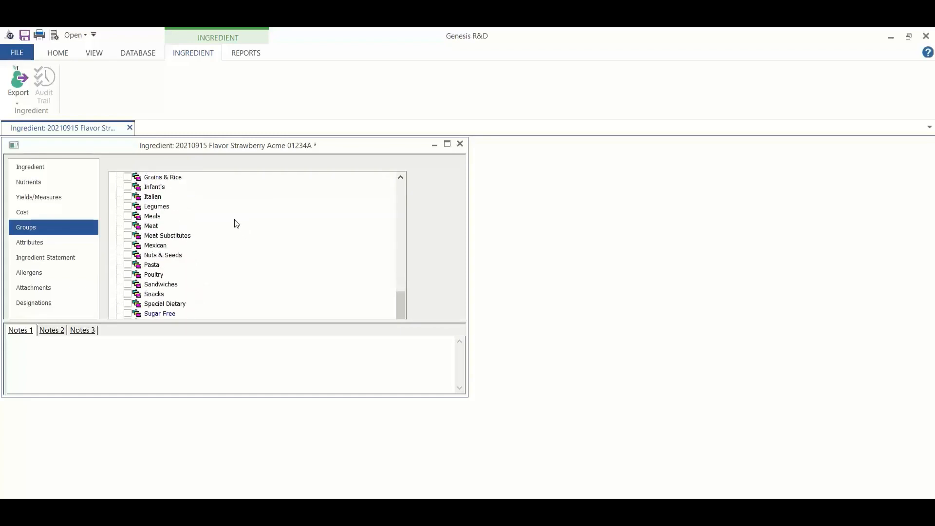
{"action": "scroll", "coordinate": [236, 223], "scroll_direction": "up", "scroll_amount": 15}
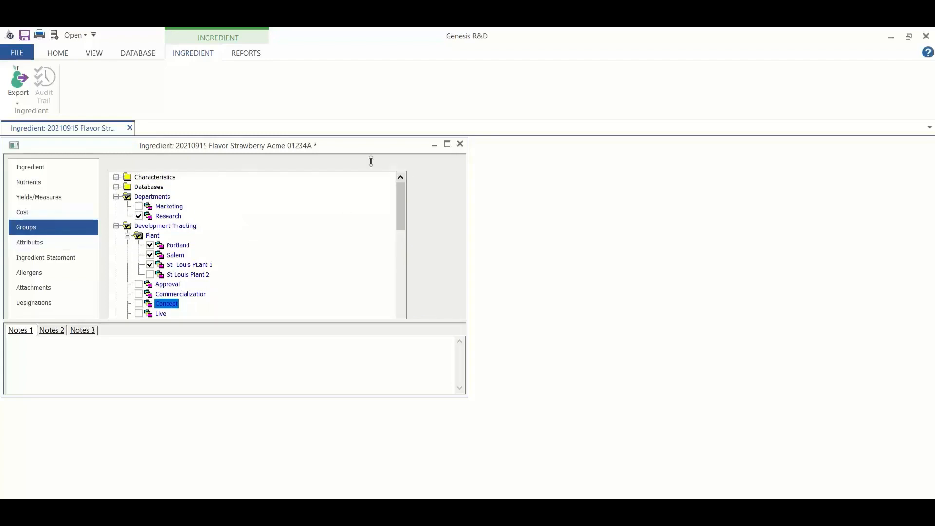
Step: Save the strawberry flavor ingredient and close it
{"action": "left_click", "coordinate": [15, 52]}
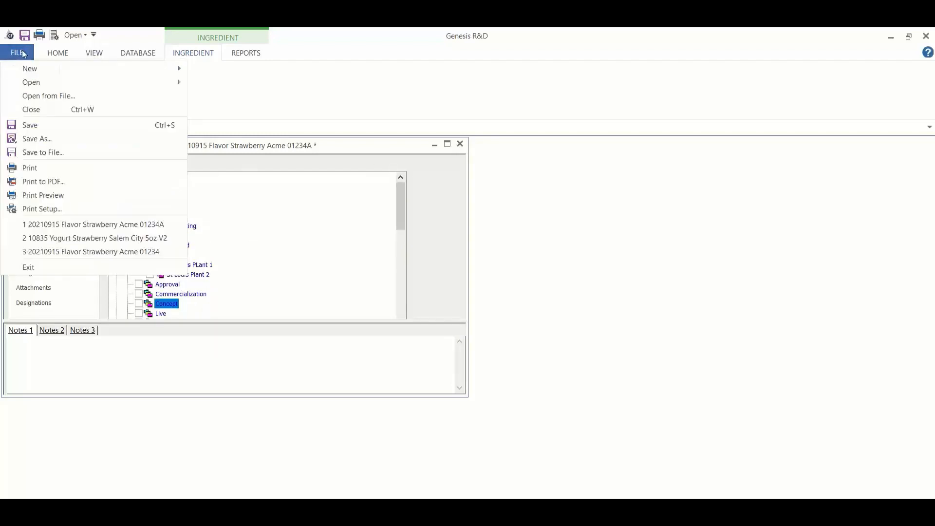
{"action": "left_click", "coordinate": [78, 128]}
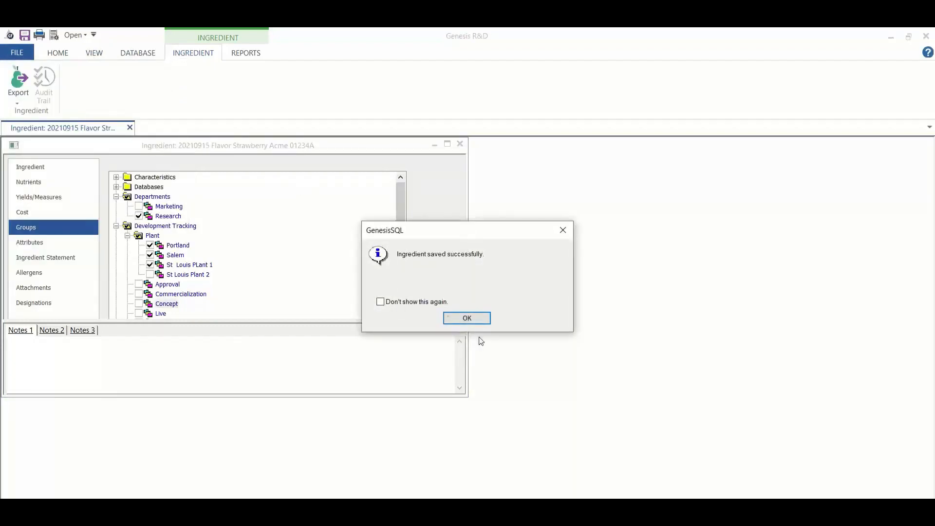
{"action": "left_click", "coordinate": [477, 323]}
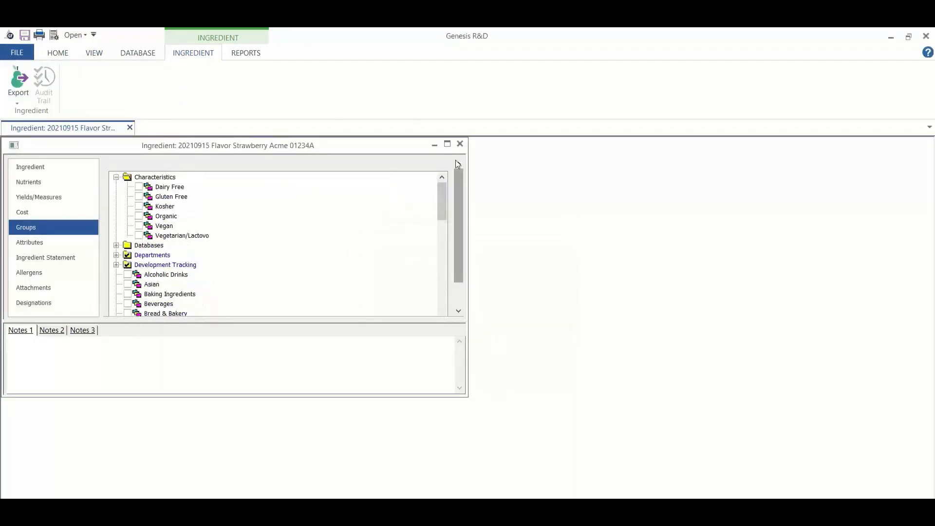
{"action": "left_click", "coordinate": [460, 144]}
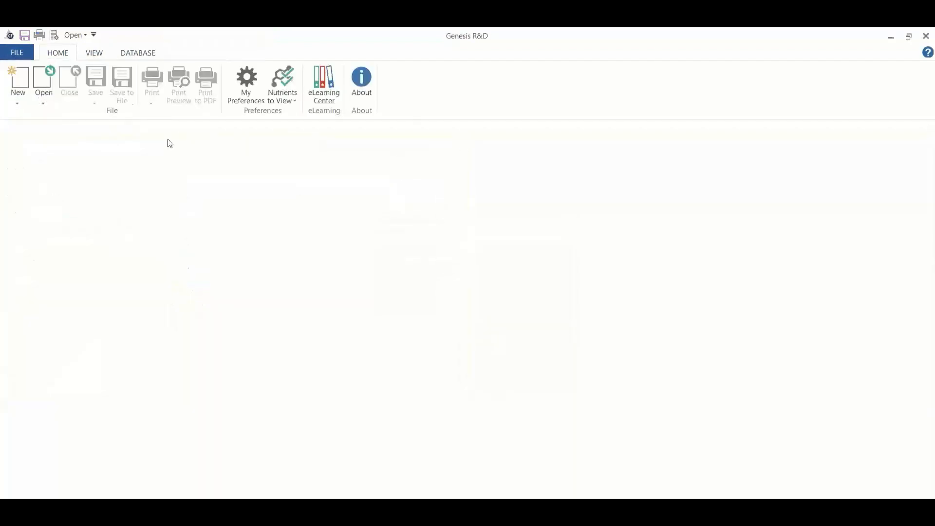
Step: Search the recipes for "strawberry yogurt" and open 10835 Yogurt Strawberry Salem City 5oz V2
{"action": "left_click", "coordinate": [46, 99]}
{"action": "left_click", "coordinate": [69, 119]}
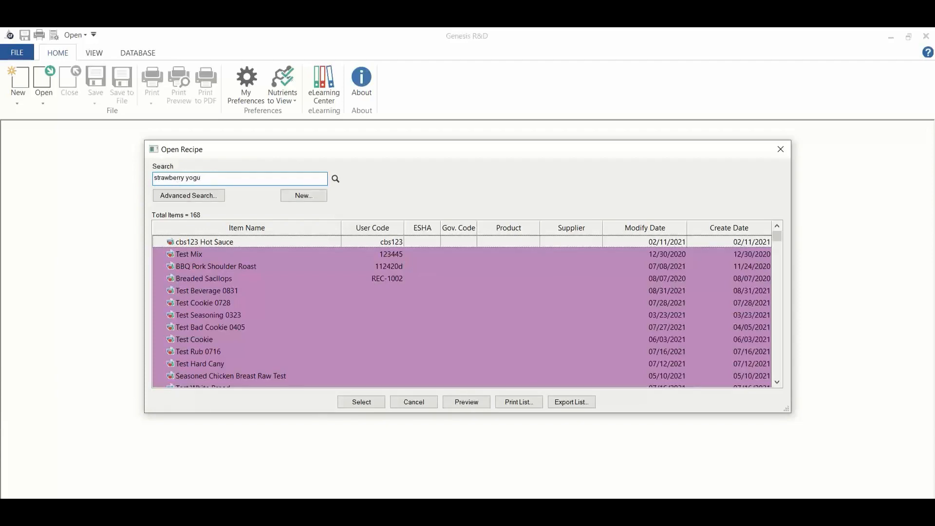
{"action": "type", "text": "t"}
{"action": "key", "text": "Return"}
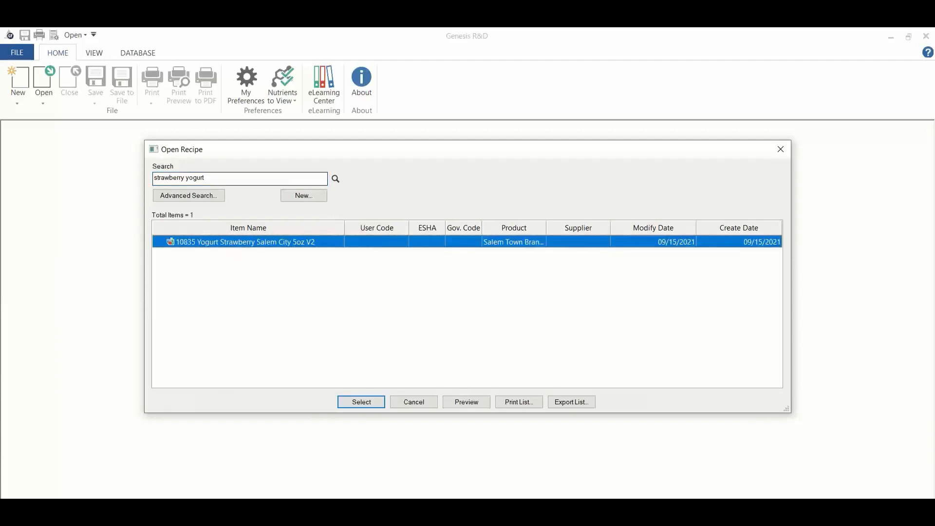
{"action": "double_click", "coordinate": [309, 245]}
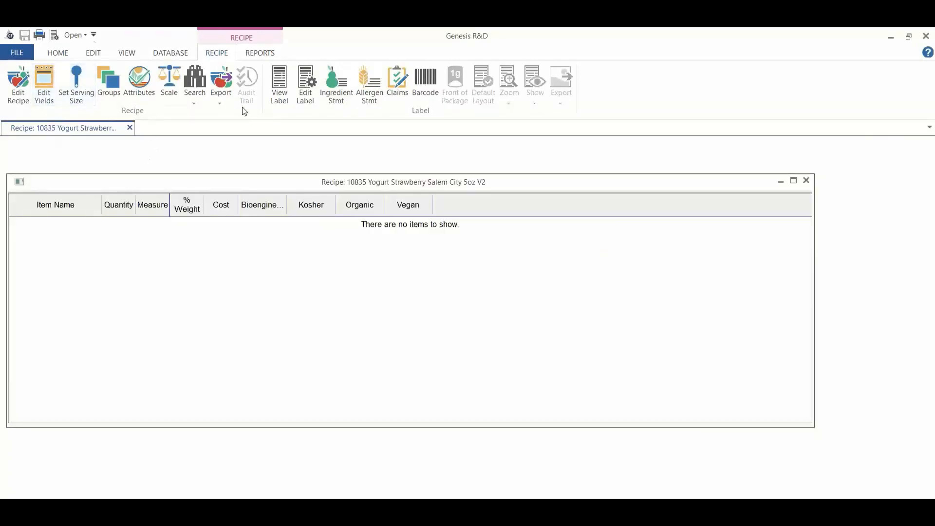
Step: Open the yogurt recipe's information for editing and review its general details and attributes
{"action": "left_click", "coordinate": [18, 85]}
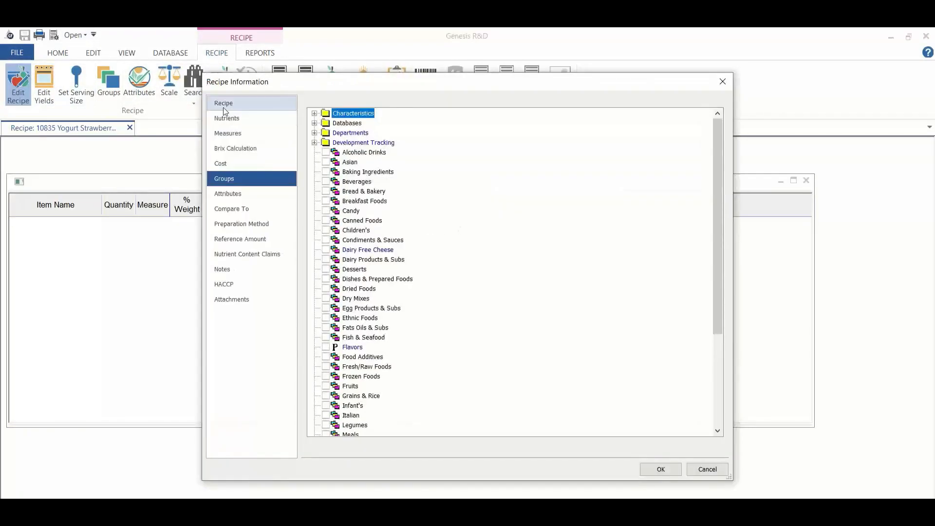
{"action": "left_click", "coordinate": [223, 106]}
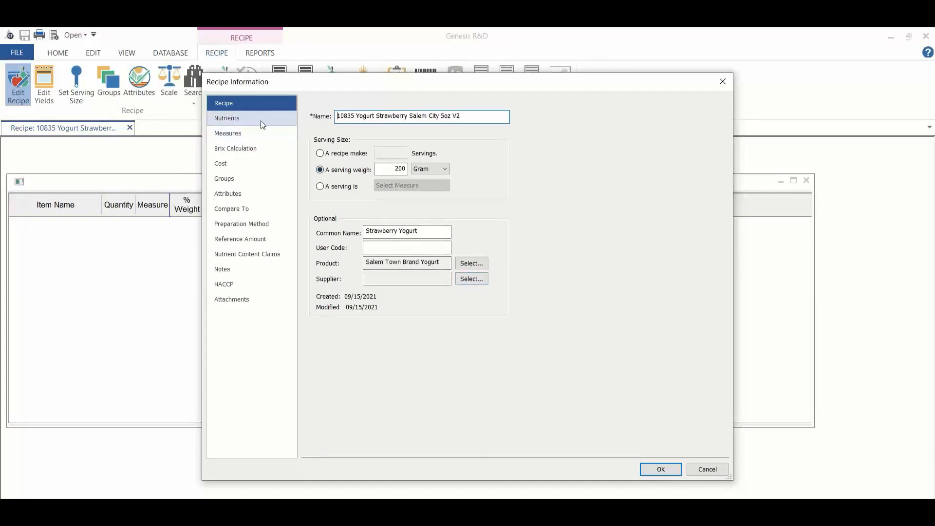
{"action": "left_click", "coordinate": [250, 193]}
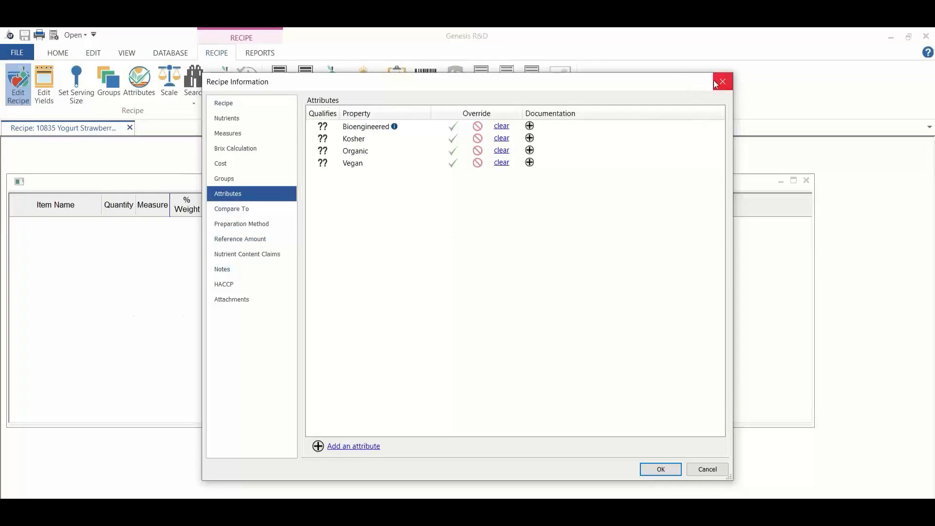
Step: Add 1 pound of 20210915 Flavor Strawberry Acme 01234A to the yogurt recipe, then close the recipe
{"action": "left_click", "coordinate": [667, 474]}
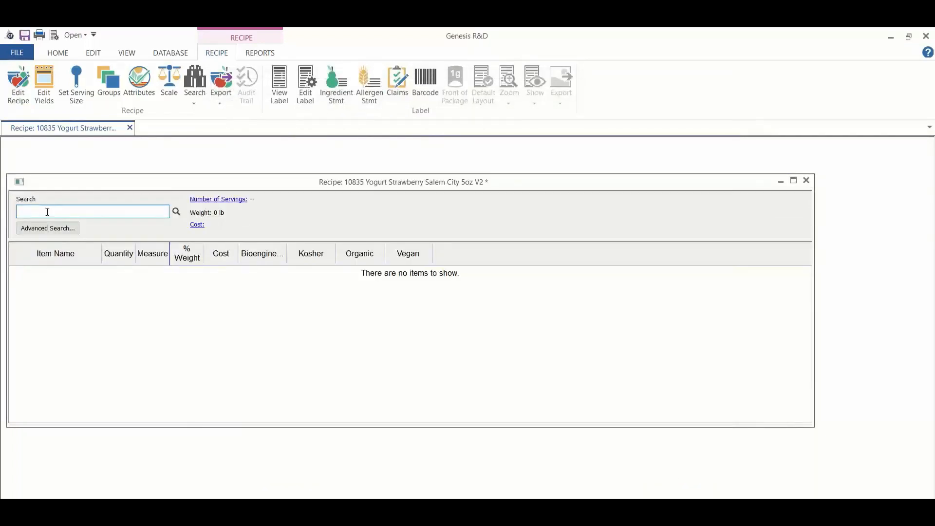
{"action": "type", "text": "strawberry flavor"}
{"action": "key", "text": "Return"}
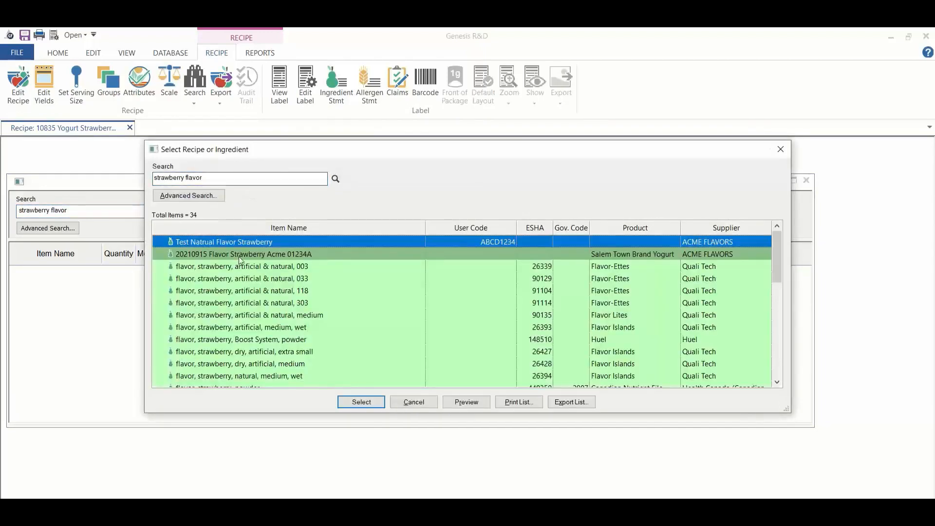
{"action": "left_click", "coordinate": [238, 254]}
{"action": "left_click", "coordinate": [365, 402]}
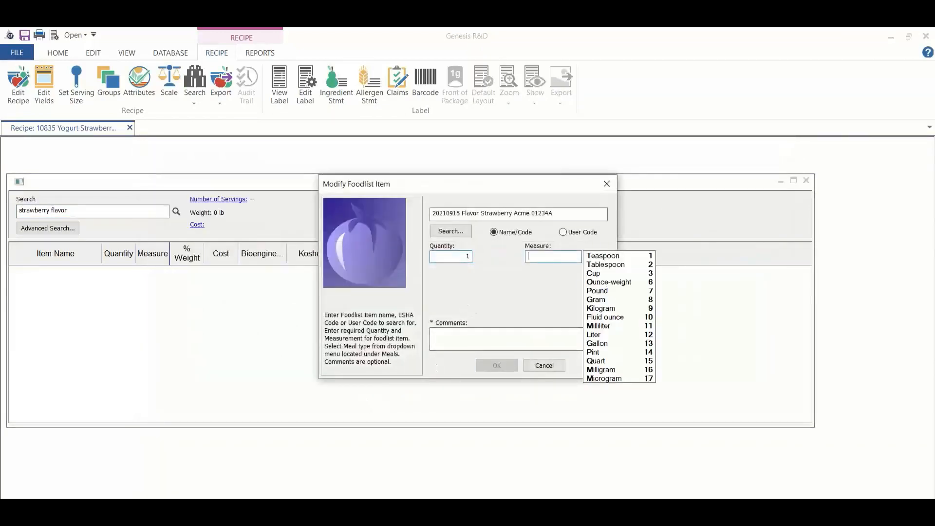
{"action": "type", "text": "p"}
{"action": "key", "text": "Return"}
{"action": "key", "text": "Return"}
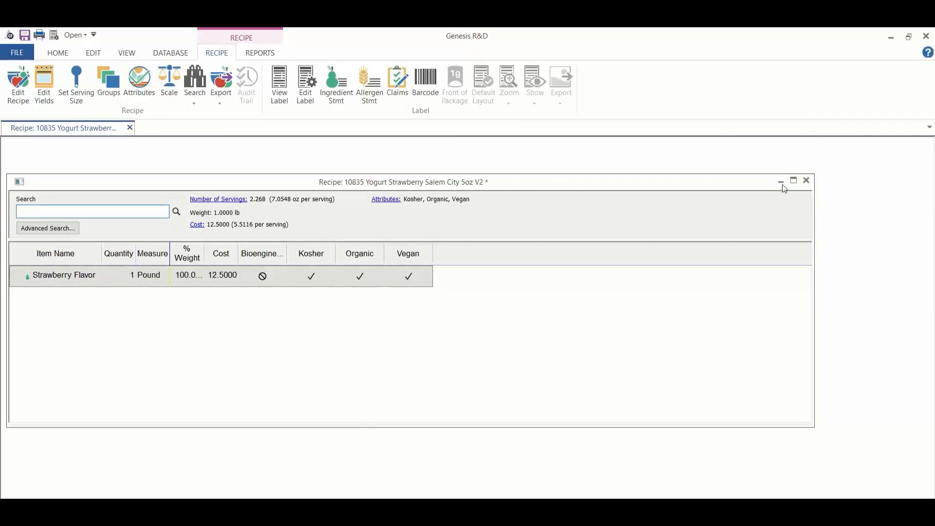
{"action": "left_click", "coordinate": [806, 180]}
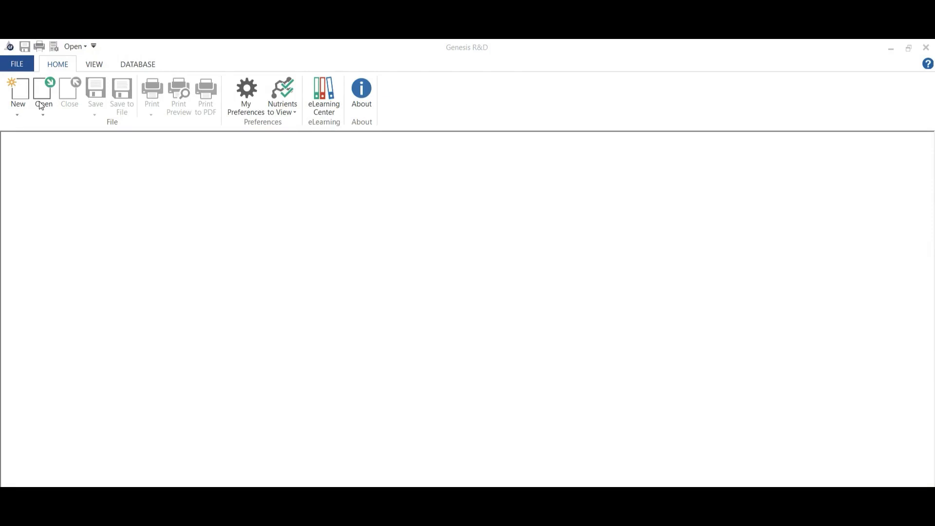
Step: Run an advanced ingredient search limited to the Baking Ingredients group
{"action": "left_click", "coordinate": [43, 110]}
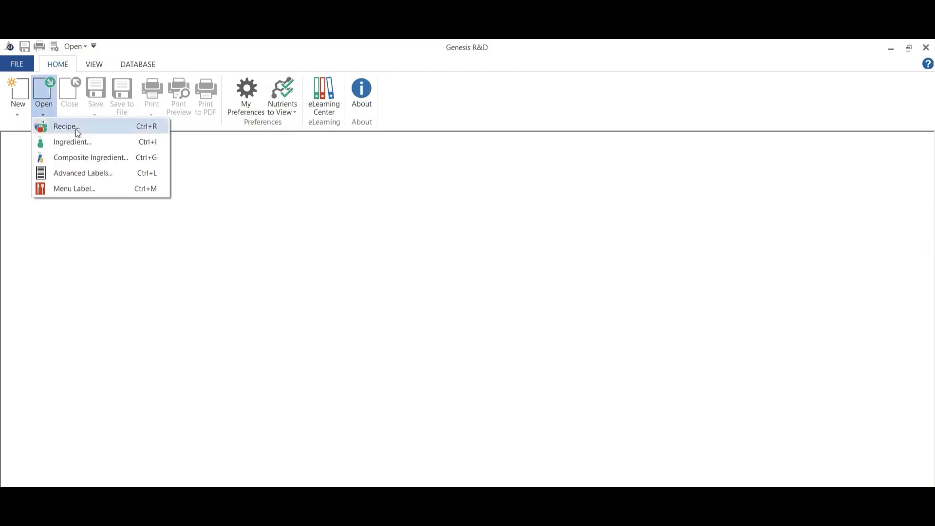
{"action": "left_click", "coordinate": [80, 141]}
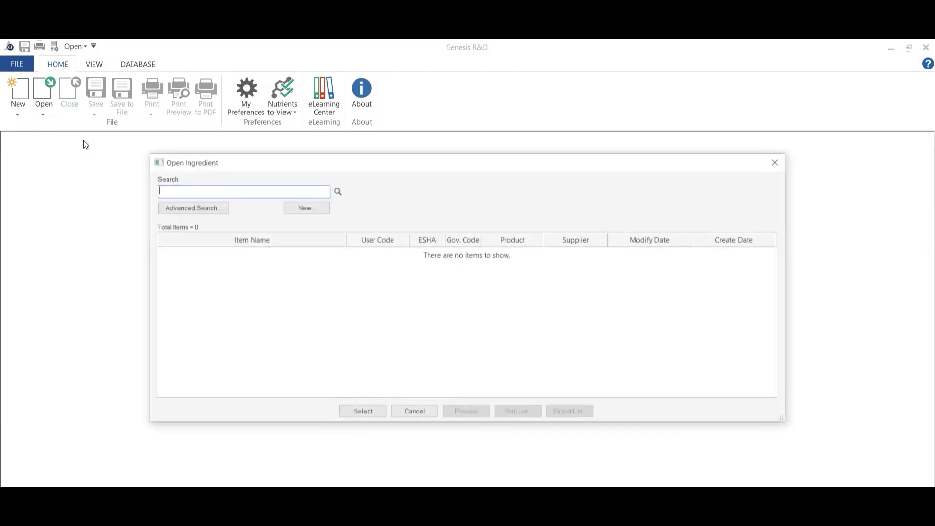
{"action": "left_click", "coordinate": [198, 207]}
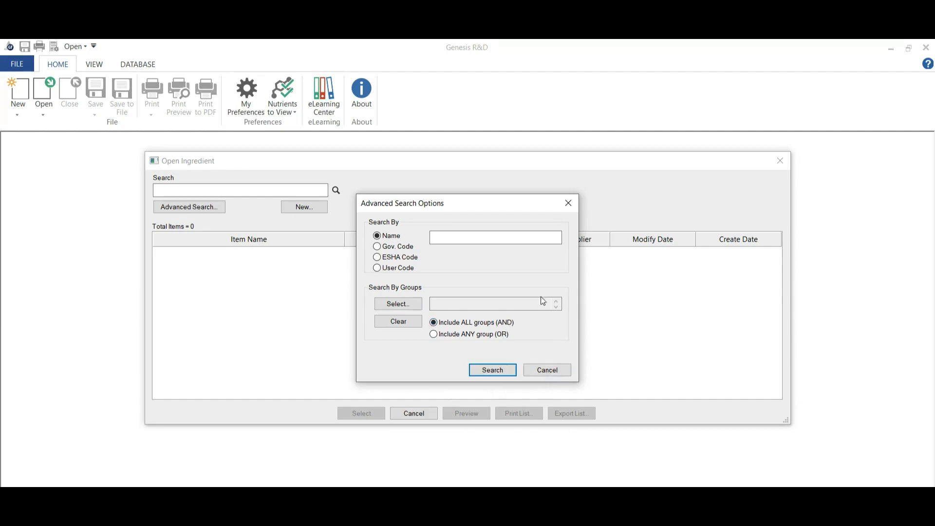
{"action": "left_click", "coordinate": [402, 303]}
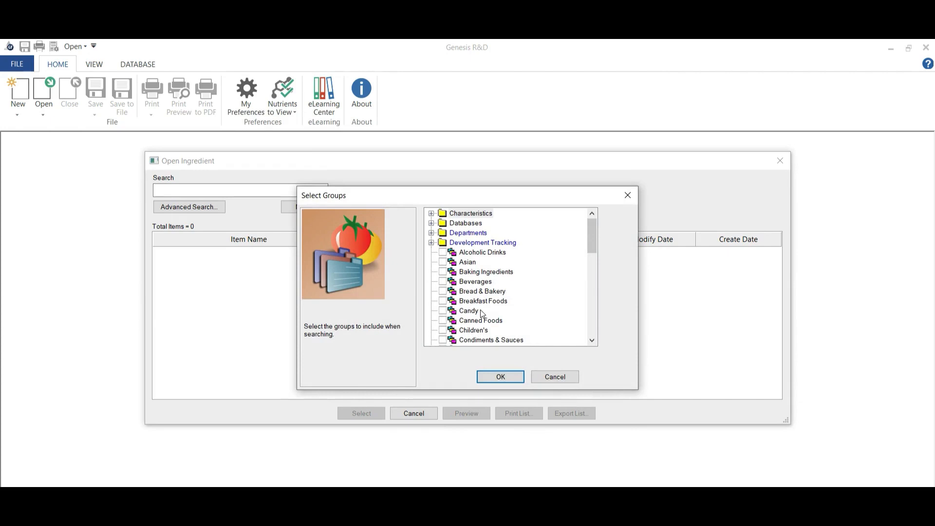
{"action": "left_click", "coordinate": [444, 275]}
{"action": "left_click", "coordinate": [501, 377]}
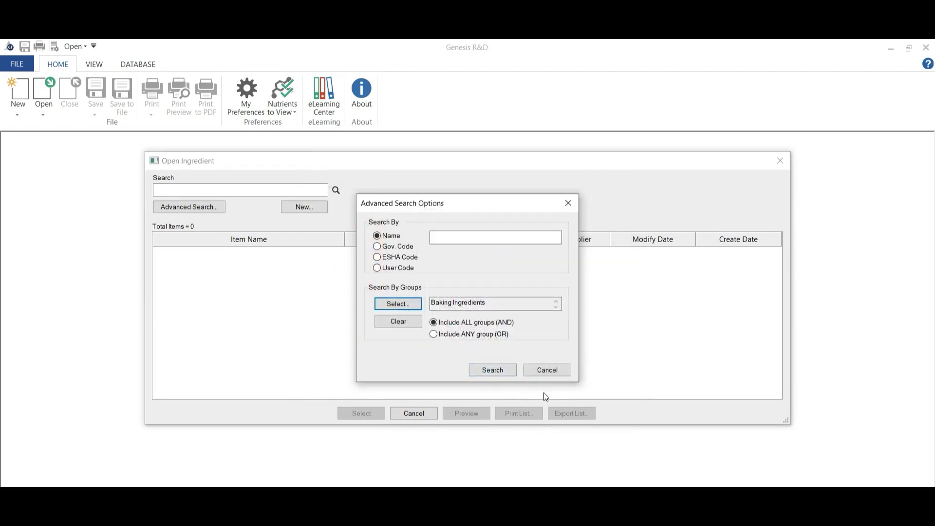
{"action": "left_click", "coordinate": [500, 369]}
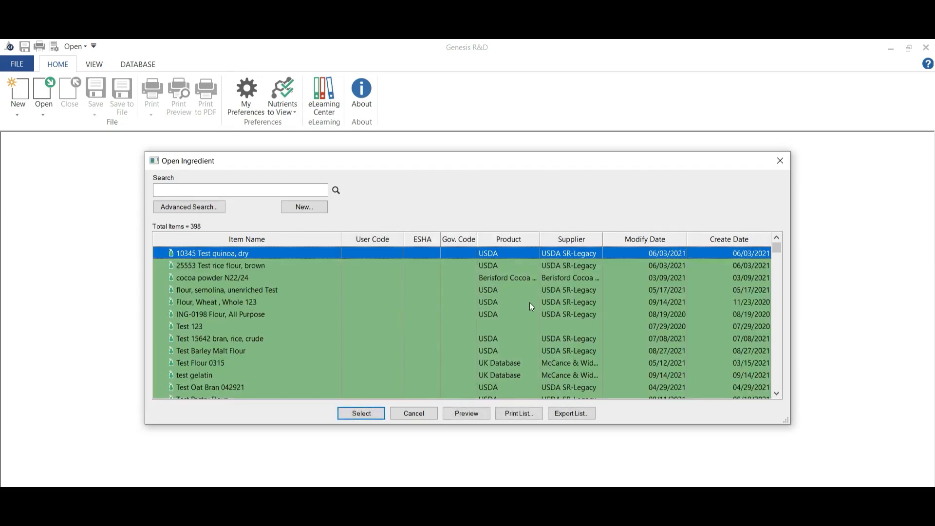
Step: Look through the Baking Ingredients results and open the ingredient 10345 Test quinoa, dry
{"action": "scroll", "coordinate": [531, 290], "scroll_direction": "down", "scroll_amount": 5}
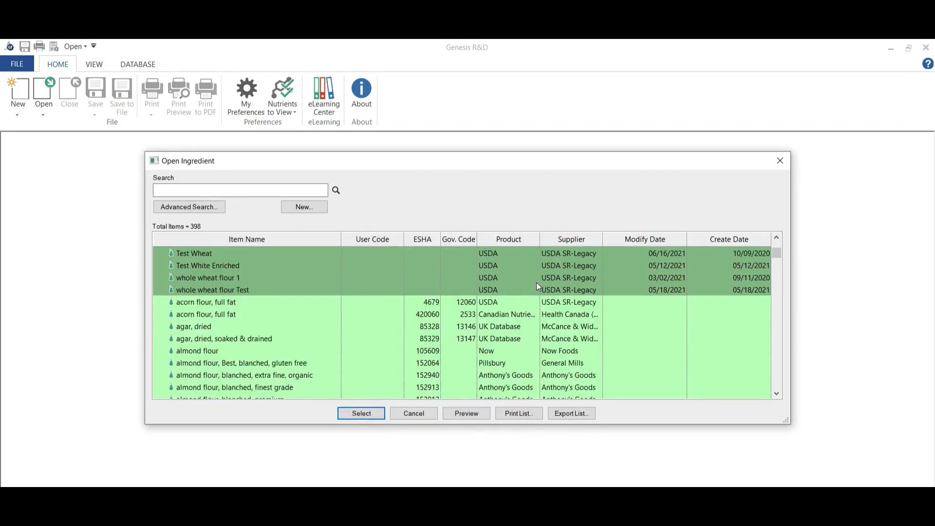
{"action": "scroll", "coordinate": [471, 316], "scroll_direction": "up", "scroll_amount": 3}
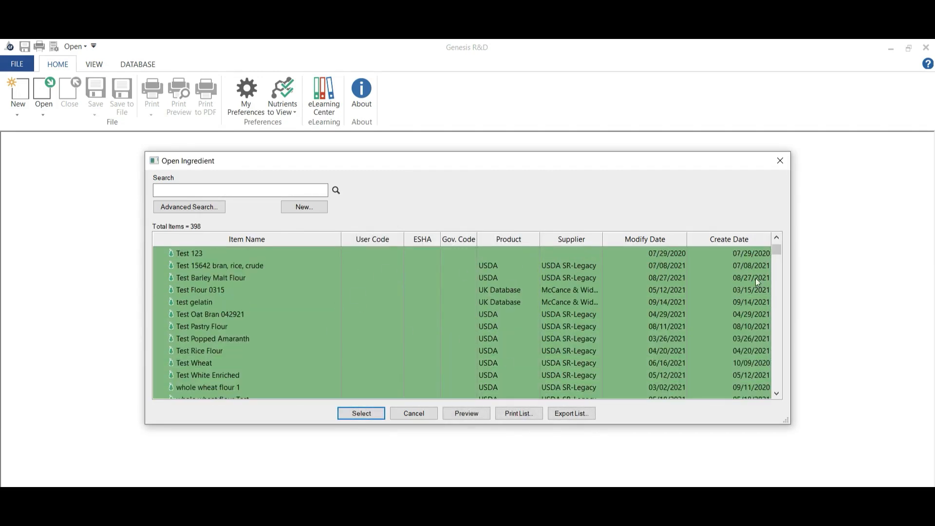
{"action": "scroll", "coordinate": [567, 294], "scroll_direction": "down", "scroll_amount": 4}
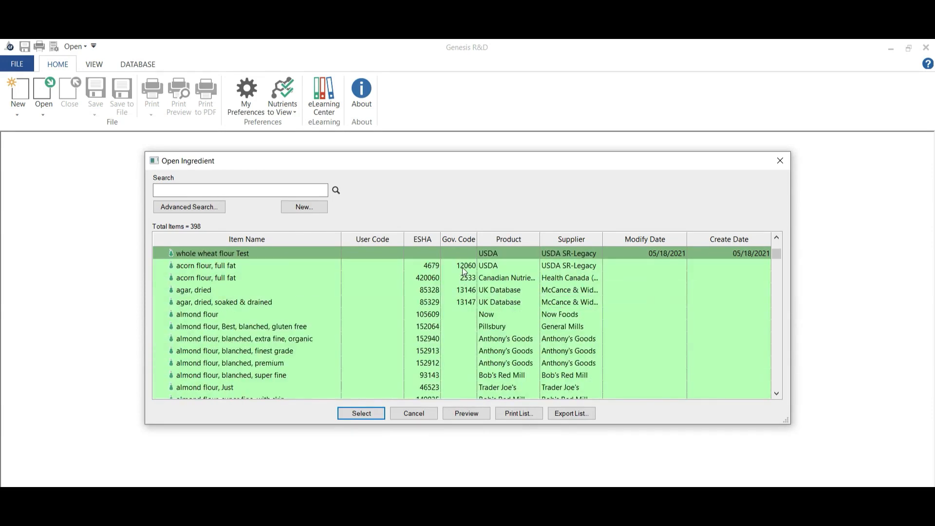
{"action": "scroll", "coordinate": [602, 304], "scroll_direction": "down", "scroll_amount": 3}
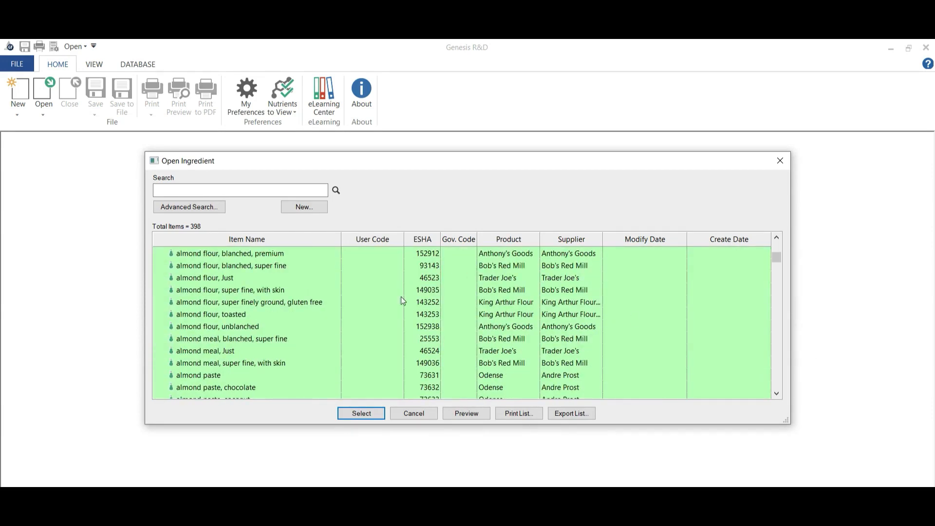
{"action": "left_click", "coordinate": [370, 414]}
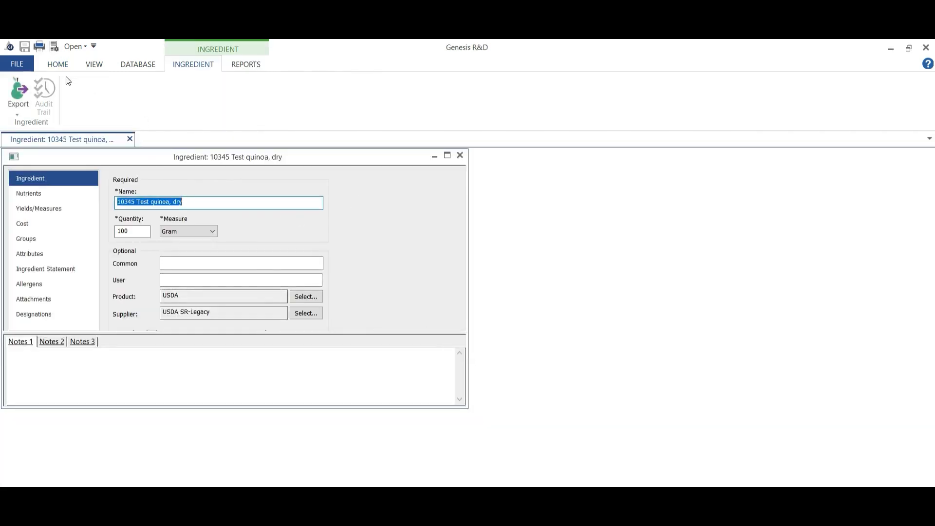
Step: Search the ingredients again by the Portland plant group under Development Tracking instead of Baking Ingredients
{"action": "left_click", "coordinate": [58, 65]}
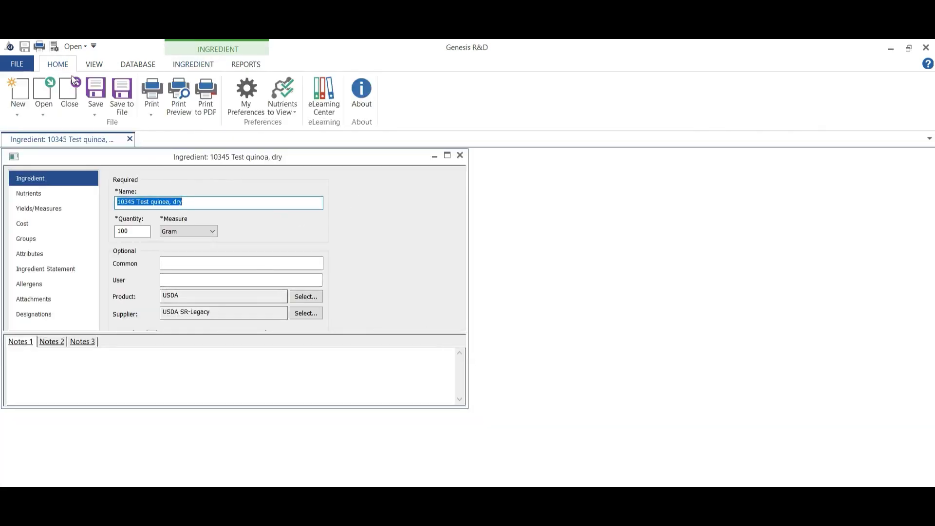
{"action": "left_click", "coordinate": [47, 111]}
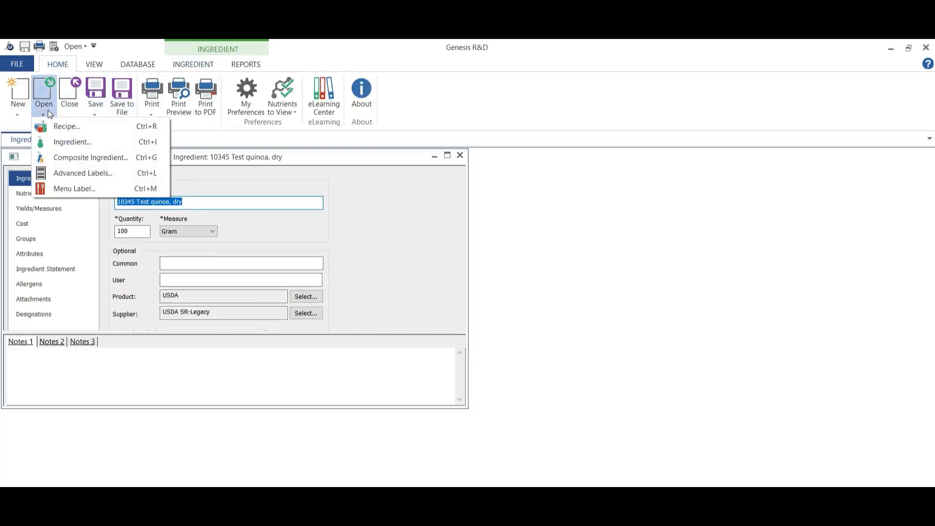
{"action": "left_click", "coordinate": [91, 141]}
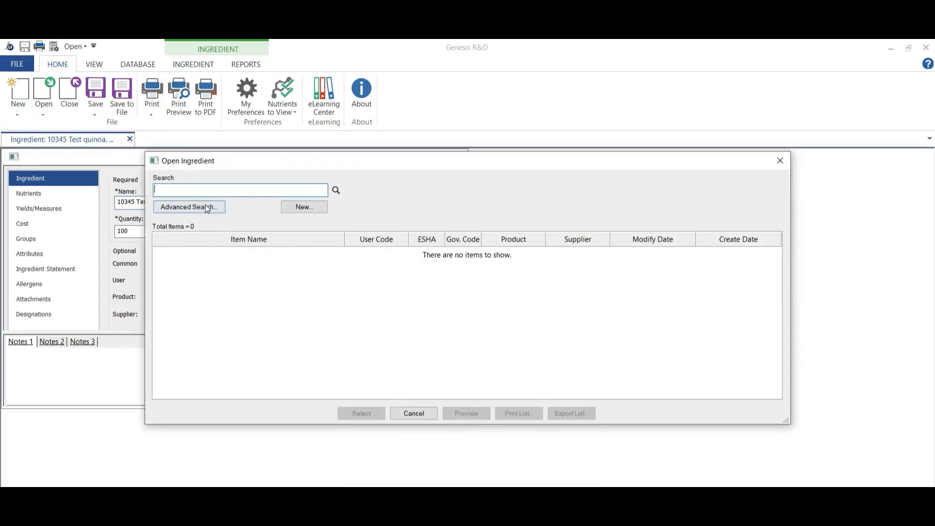
{"action": "left_click", "coordinate": [205, 206]}
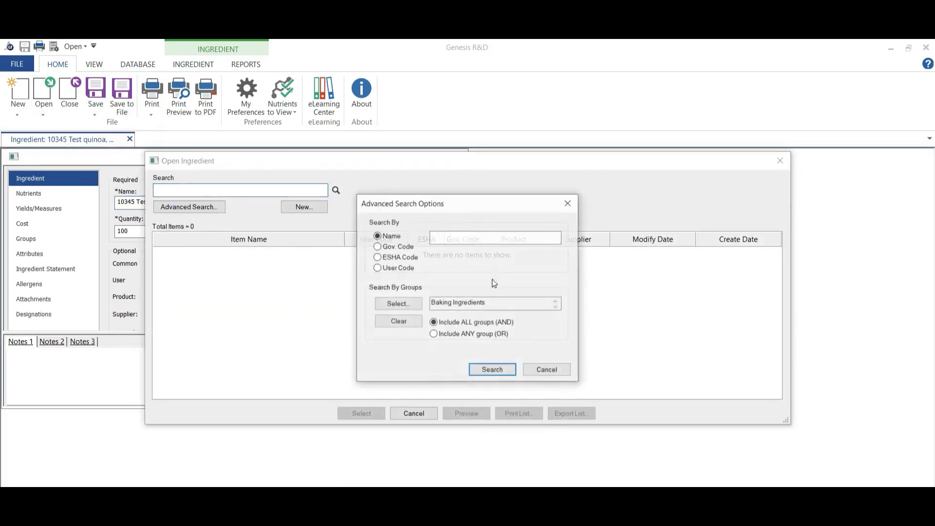
{"action": "left_click", "coordinate": [419, 307]}
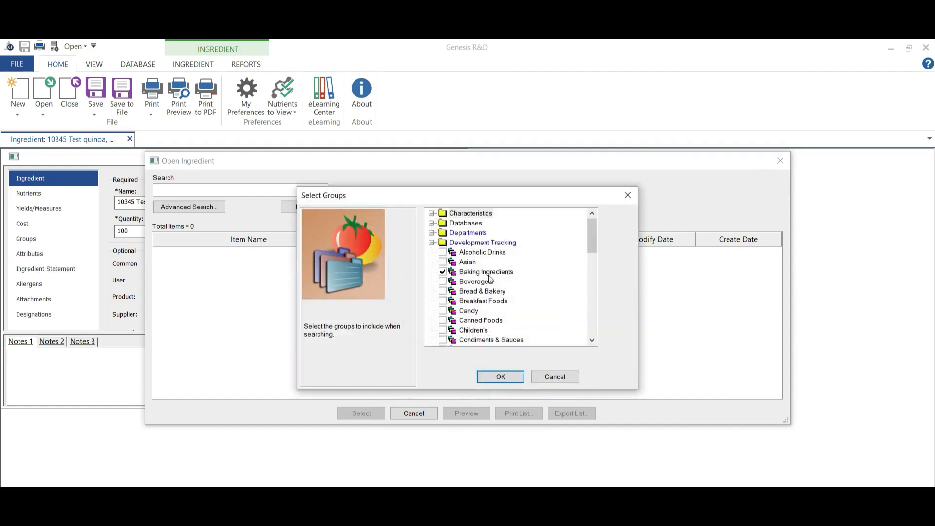
{"action": "left_click", "coordinate": [431, 243]}
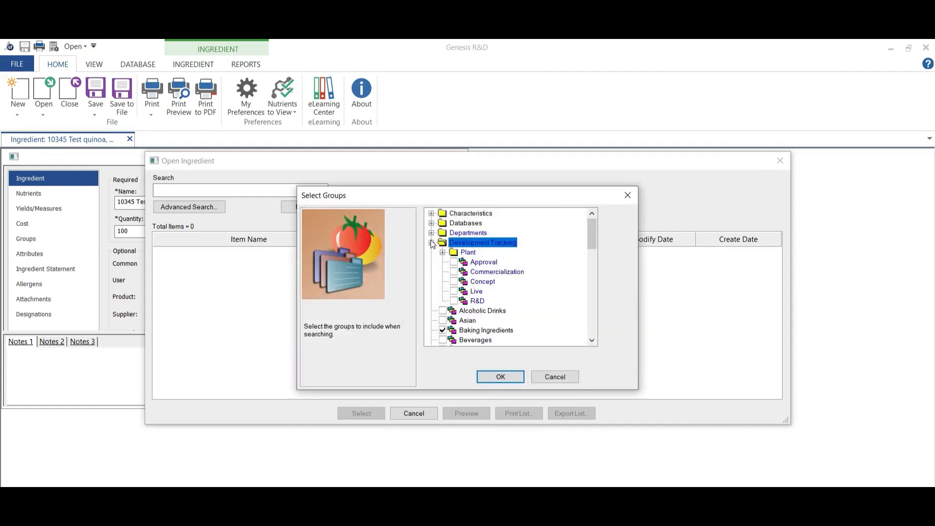
{"action": "left_click", "coordinate": [441, 332]}
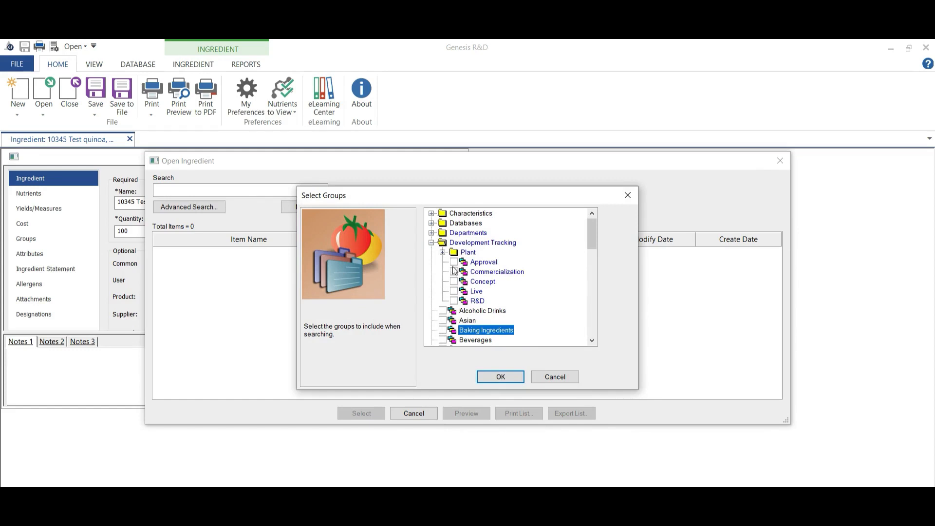
{"action": "left_click", "coordinate": [443, 253]}
{"action": "left_click", "coordinate": [465, 262]}
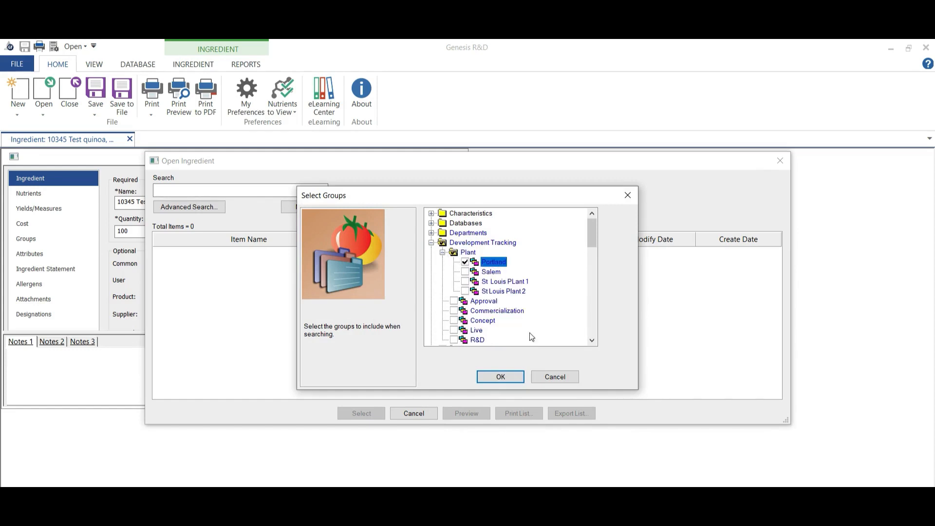
{"action": "left_click", "coordinate": [515, 379]}
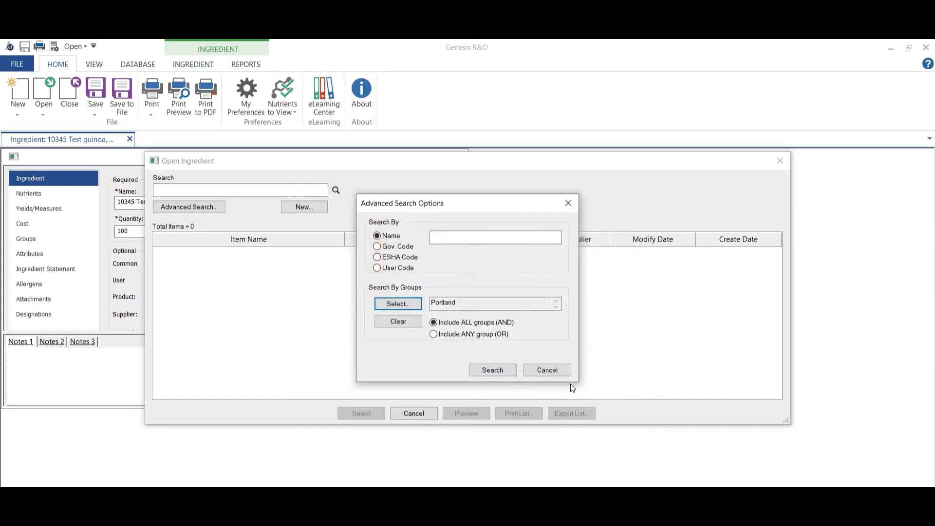
{"action": "left_click", "coordinate": [503, 368]}
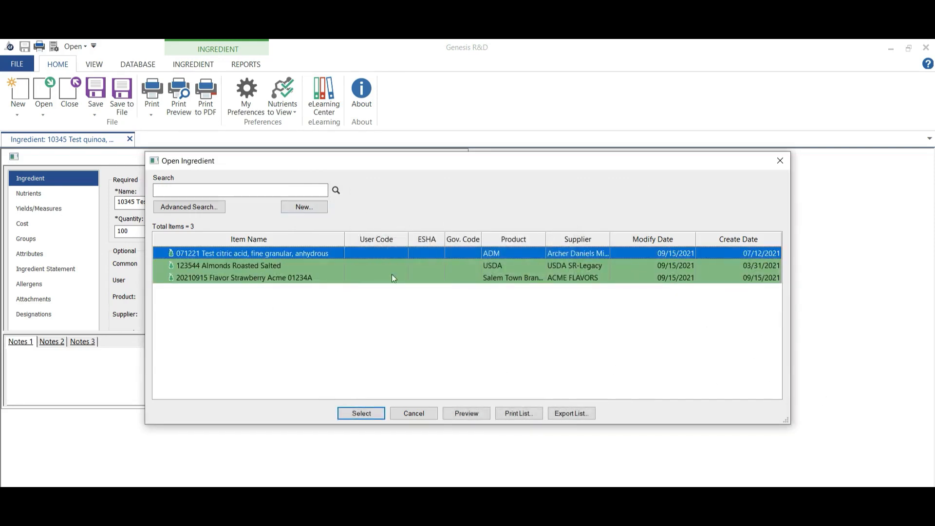
Step: Narrow the Portland ingredient search by also requiring the R&D group under Development Tracking
{"action": "left_click", "coordinate": [198, 208]}
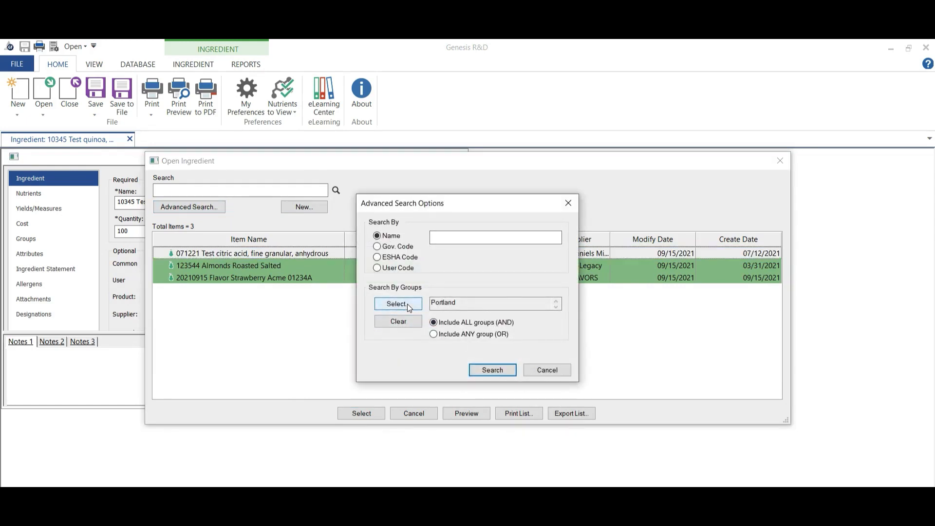
{"action": "left_click", "coordinate": [407, 304]}
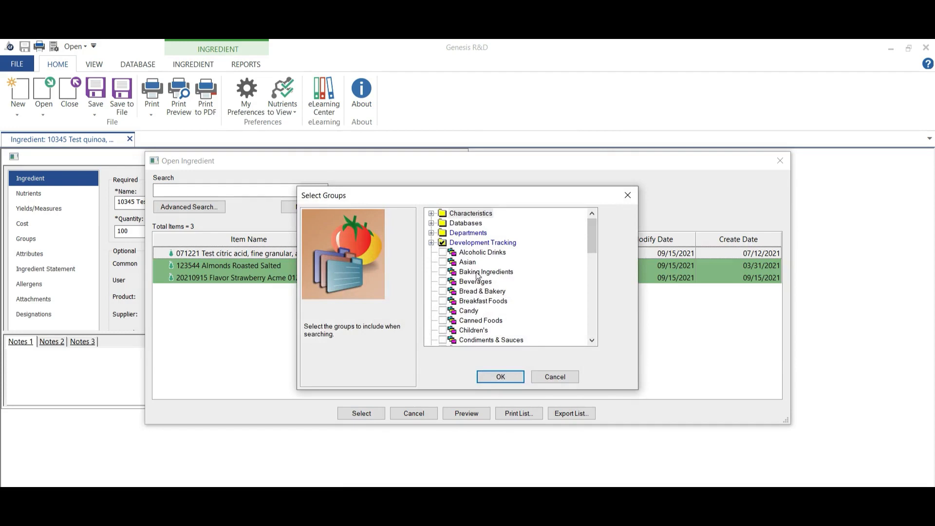
{"action": "left_click", "coordinate": [432, 242]}
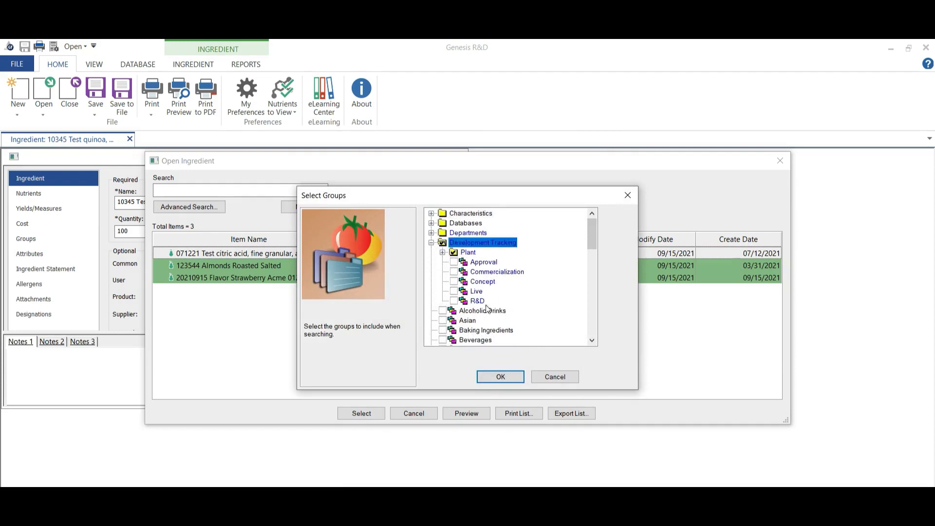
{"action": "left_click", "coordinate": [453, 301]}
{"action": "left_click", "coordinate": [515, 381]}
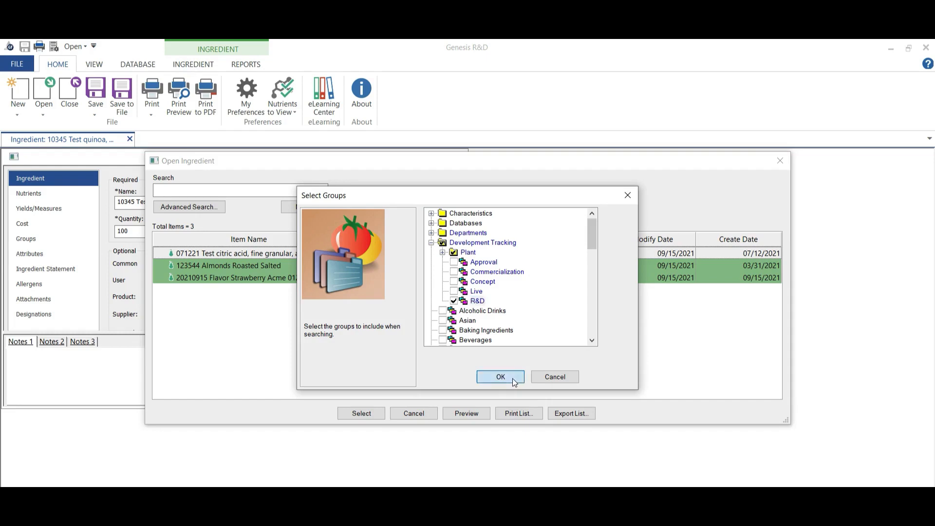
{"action": "left_click", "coordinate": [498, 369]}
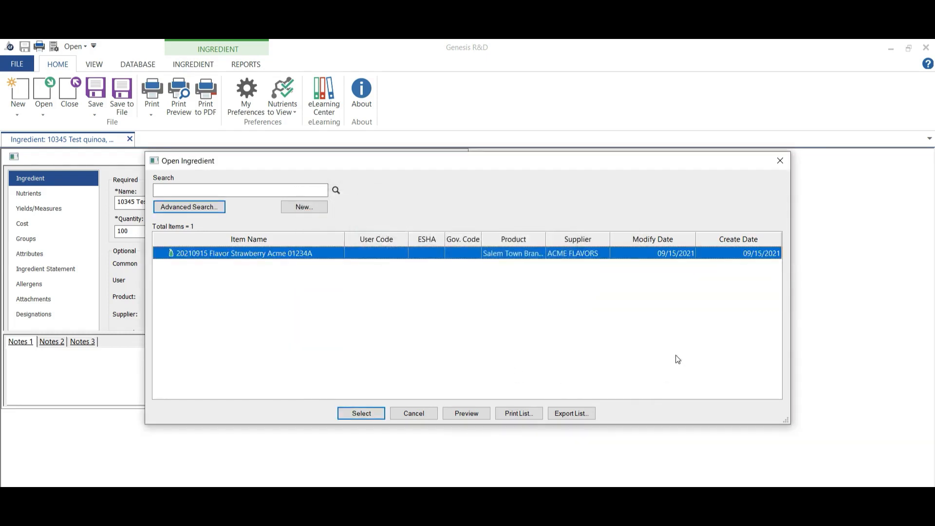